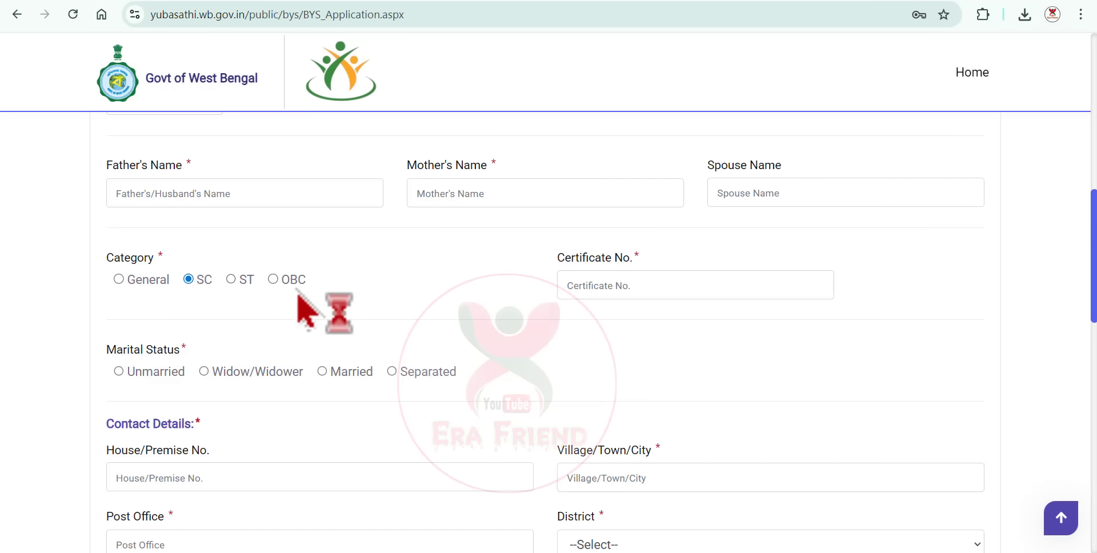
{"action": "left_click", "coordinate": [629, 286]}
{"action": "left_click", "coordinate": [274, 280]}
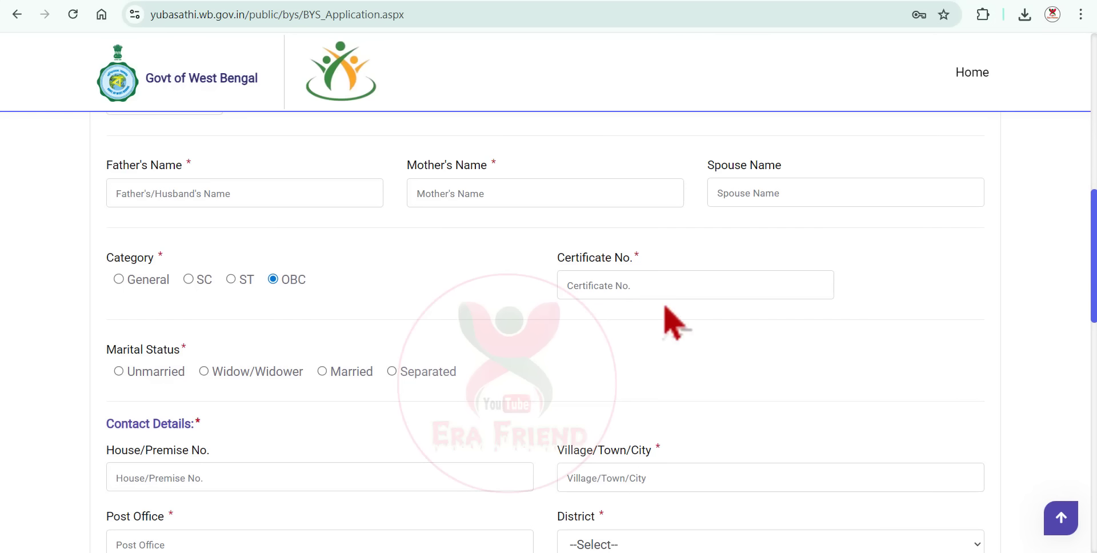
{"action": "left_click", "coordinate": [640, 285]}
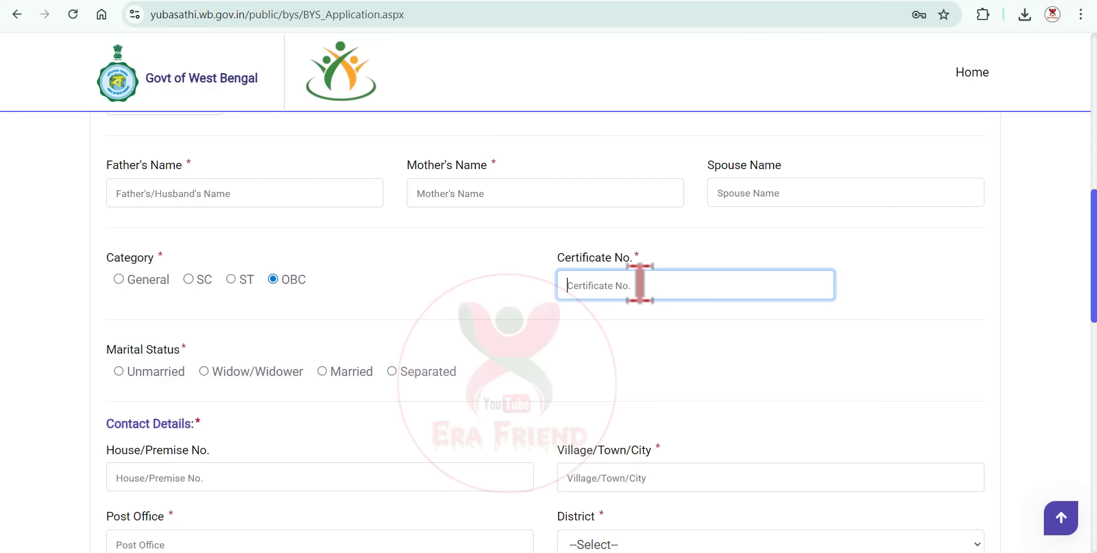
Set the applicant's category to General and the marital status to Unmarried.
{"action": "left_click", "coordinate": [122, 284]}
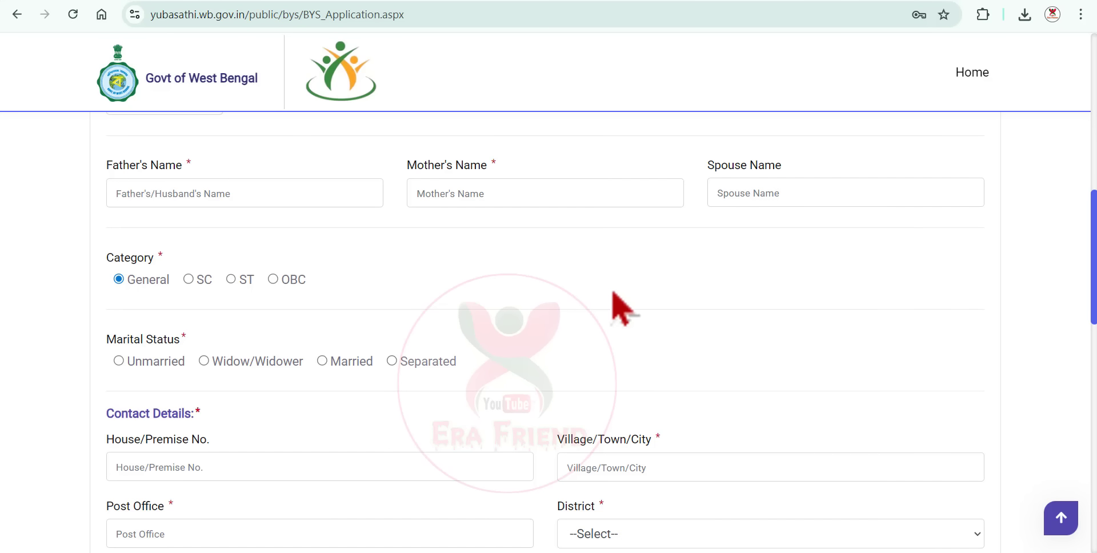
{"action": "scroll", "coordinate": [400, 320], "scroll_direction": "down", "scroll_amount": 2}
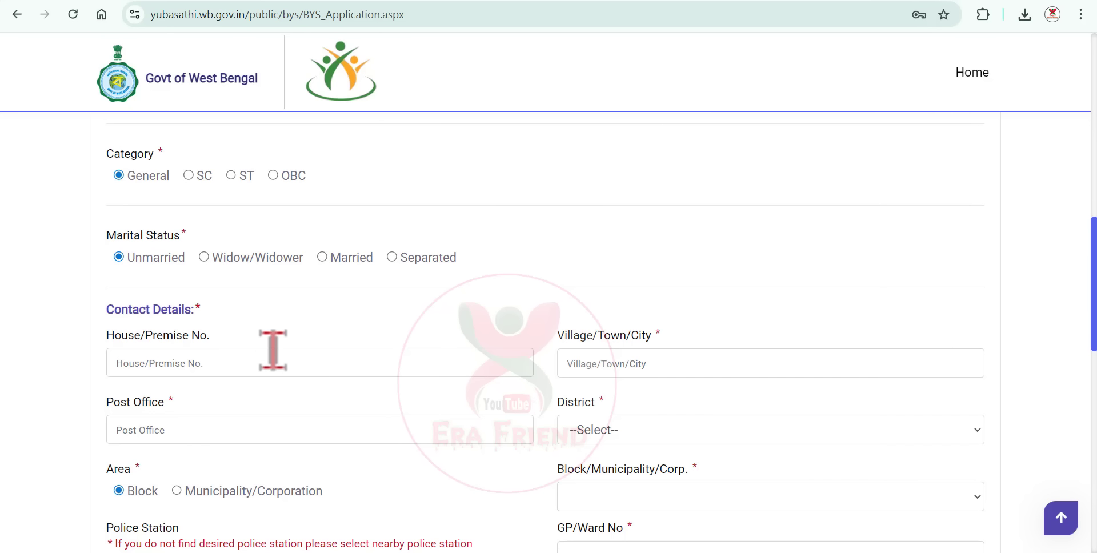
Choose KOLKATA as the district in the contact details.
{"action": "scroll", "coordinate": [269, 360], "scroll_direction": "down", "scroll_amount": 2}
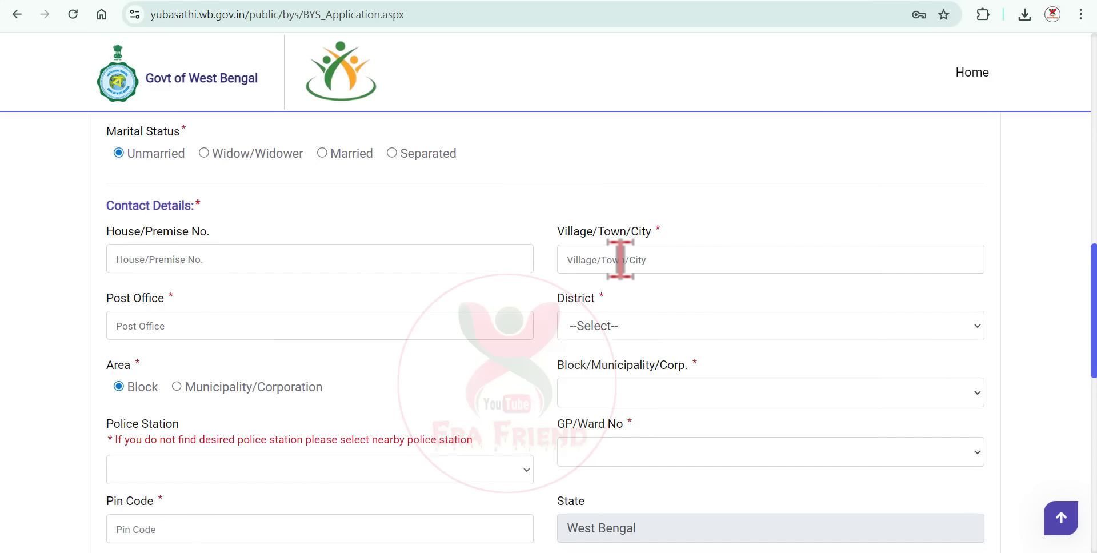
{"action": "left_click", "coordinate": [654, 331]}
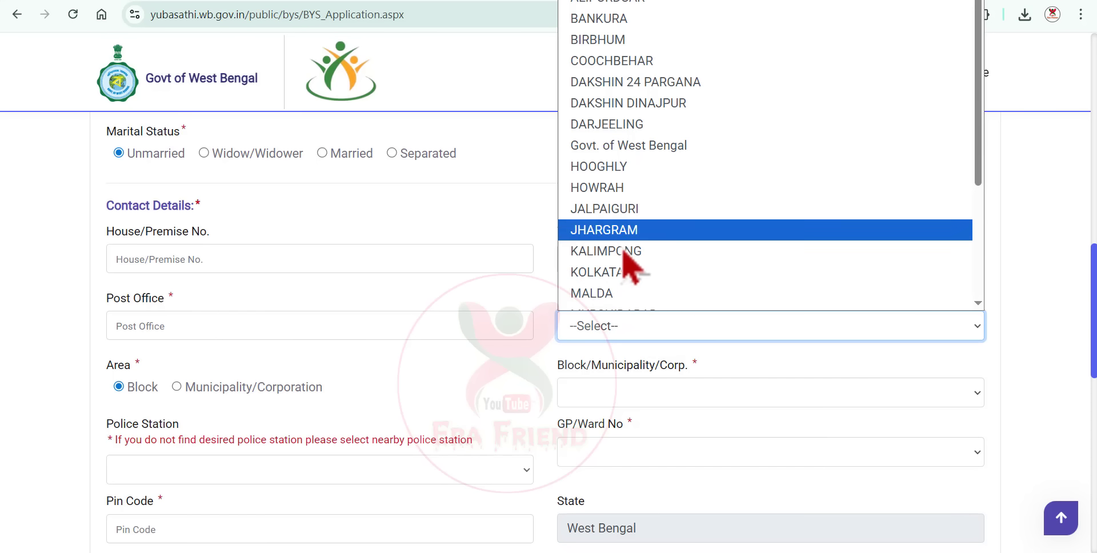
{"action": "scroll", "coordinate": [681, 177], "scroll_direction": "down", "scroll_amount": 3}
{"action": "scroll", "coordinate": [683, 217], "scroll_direction": "up", "scroll_amount": 1}
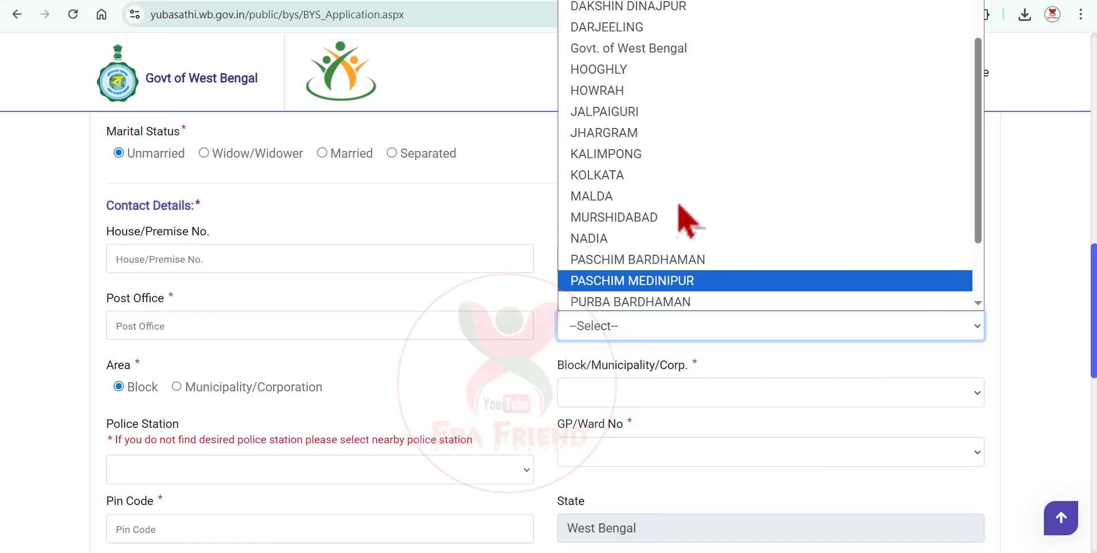
{"action": "scroll", "coordinate": [679, 207], "scroll_direction": "up", "scroll_amount": 2}
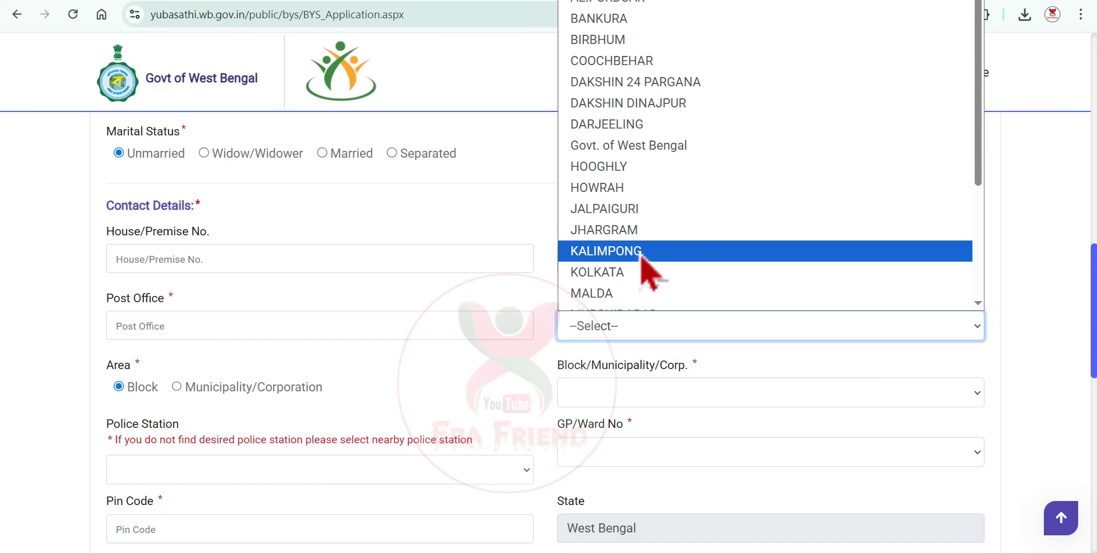
{"action": "left_click", "coordinate": [643, 273]}
Check the options offered for the block/municipality and the police station, without choosing any.
{"action": "scroll", "coordinate": [354, 328], "scroll_direction": "down", "scroll_amount": 1}
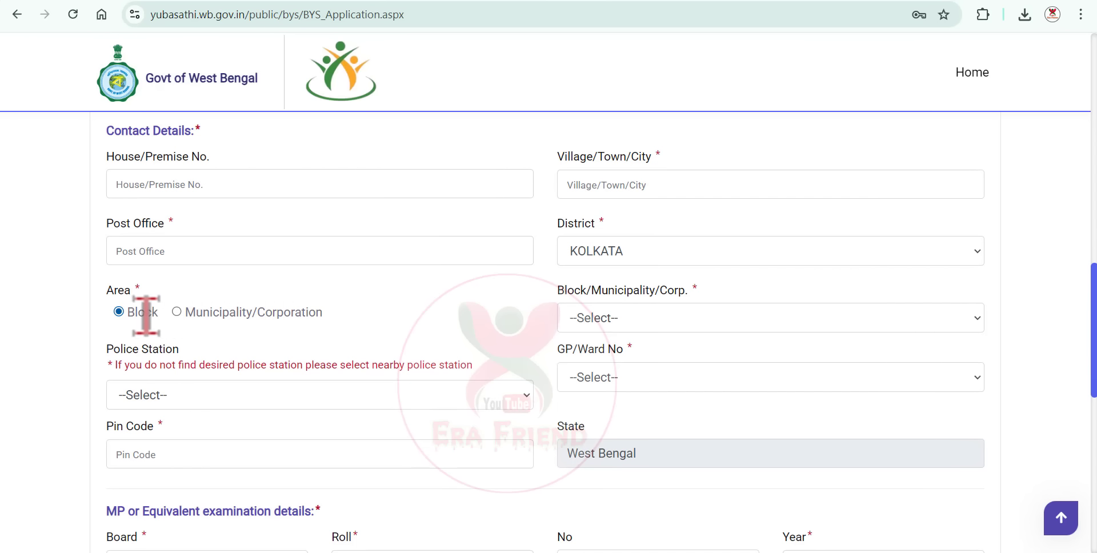
{"action": "left_click", "coordinate": [611, 316]}
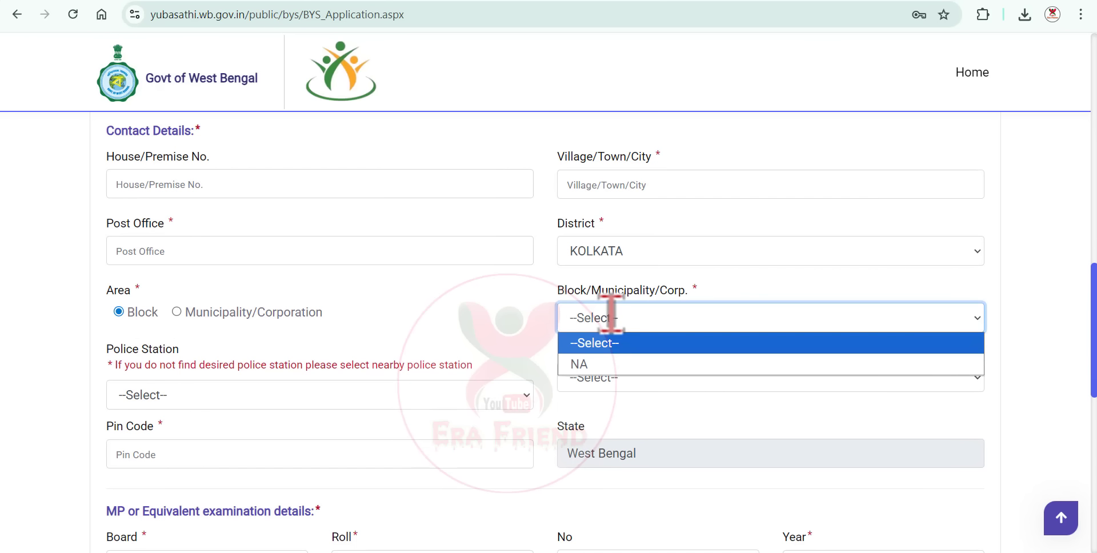
{"action": "left_click", "coordinate": [468, 280]}
{"action": "left_click", "coordinate": [167, 395]}
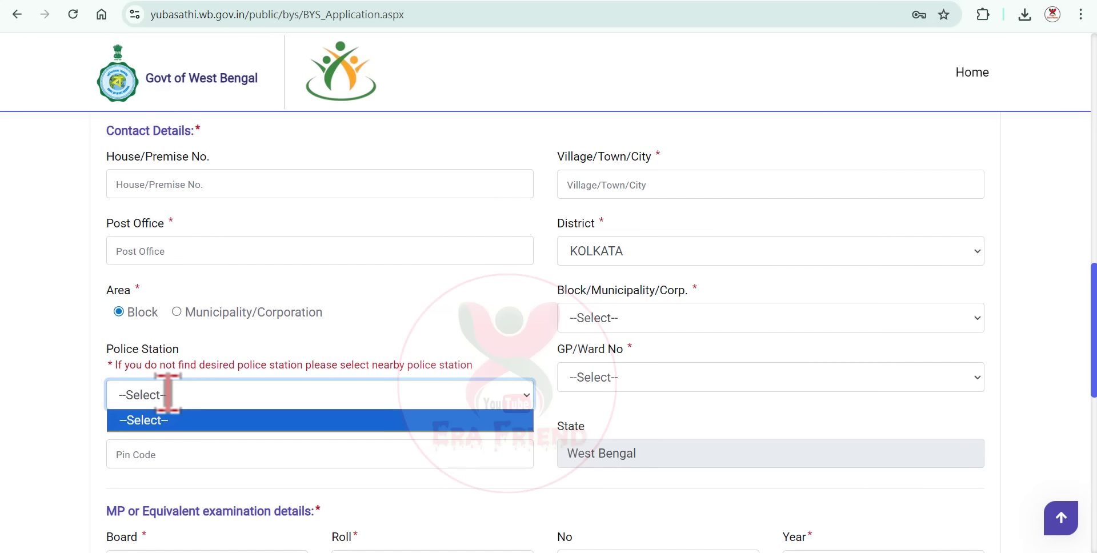
{"action": "left_click", "coordinate": [167, 395]}
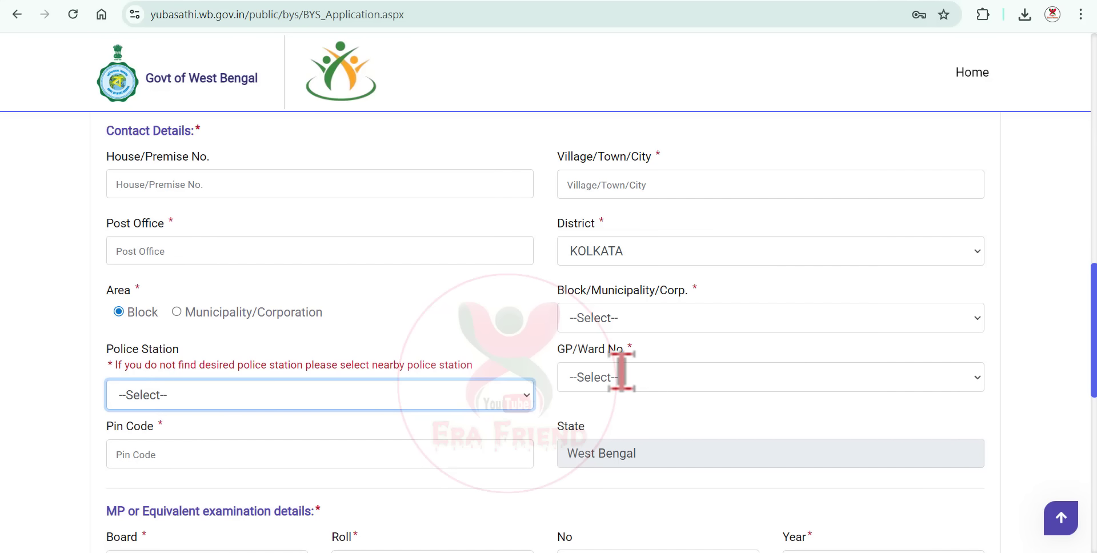
Set the board in the MP or Equivalent examination details to WBBSE.
{"action": "scroll", "coordinate": [218, 353], "scroll_direction": "down", "scroll_amount": 3}
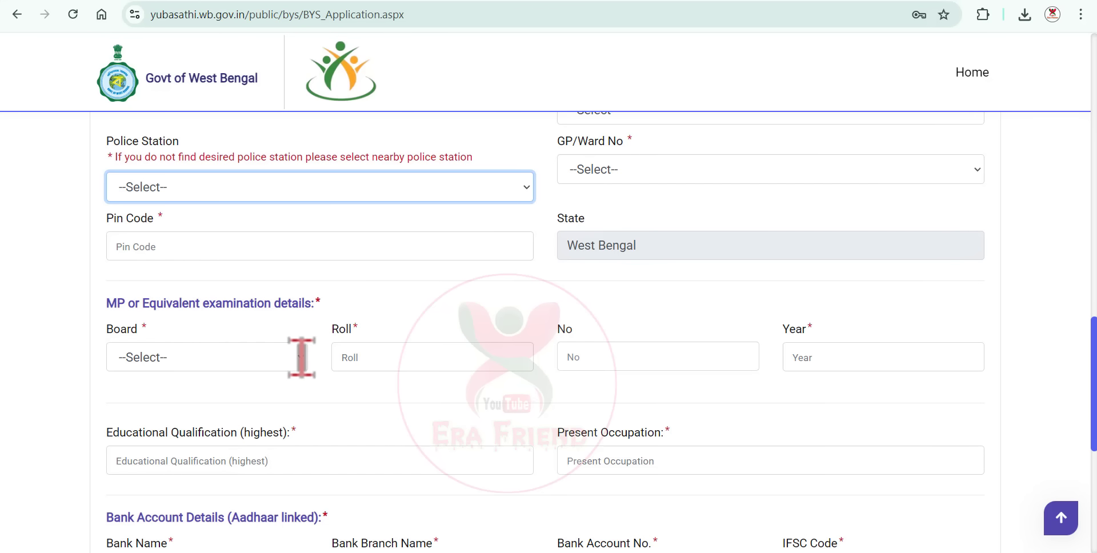
{"action": "left_click", "coordinate": [165, 359]}
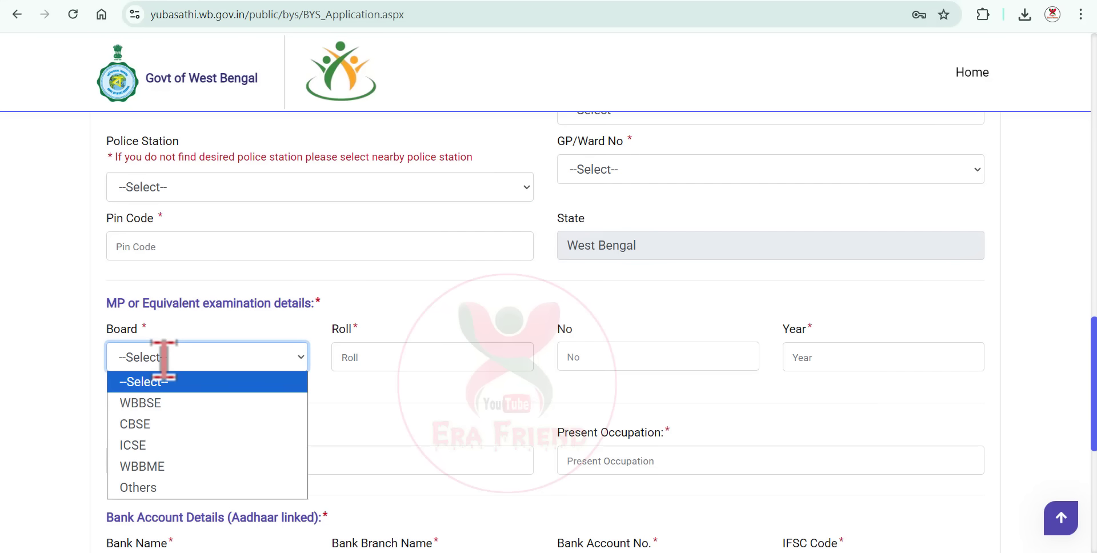
{"action": "left_click", "coordinate": [171, 403]}
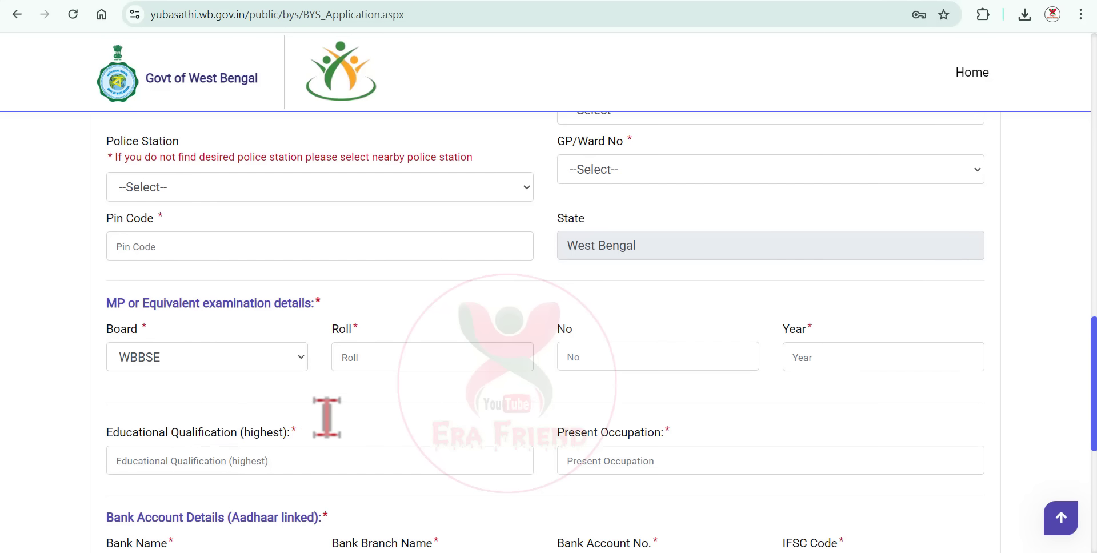
Review the educational qualification, present occupation and bank account fields without filling them in.
{"action": "scroll", "coordinate": [327, 418], "scroll_direction": "down", "scroll_amount": 2}
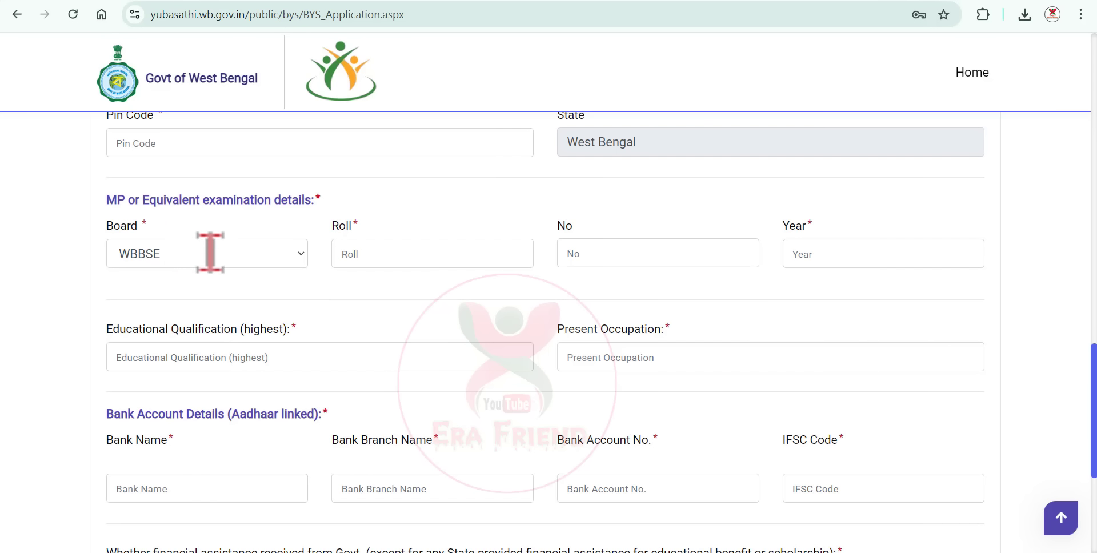
{"action": "left_click", "coordinate": [216, 356]}
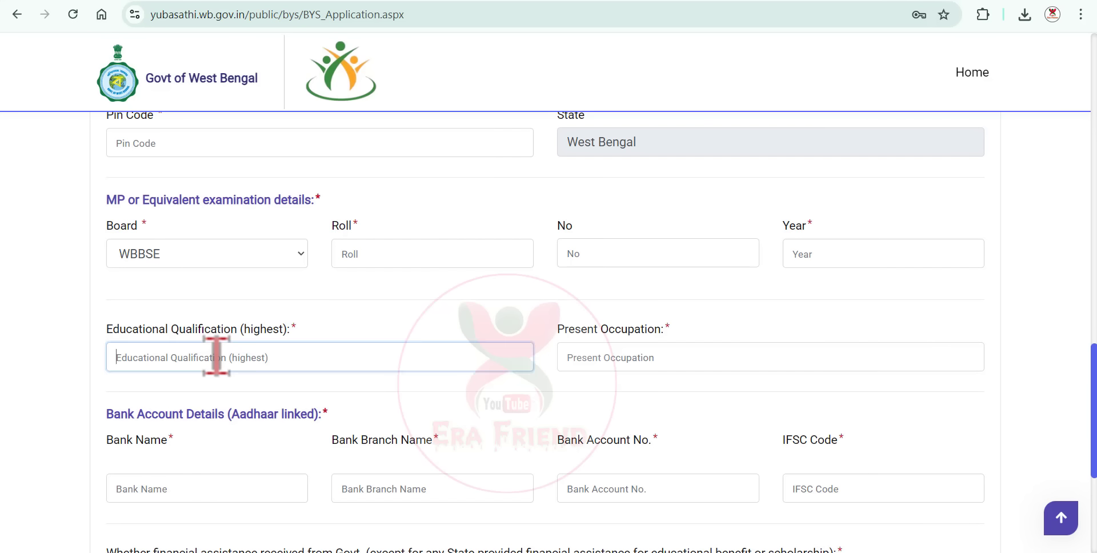
{"action": "left_click", "coordinate": [615, 356]}
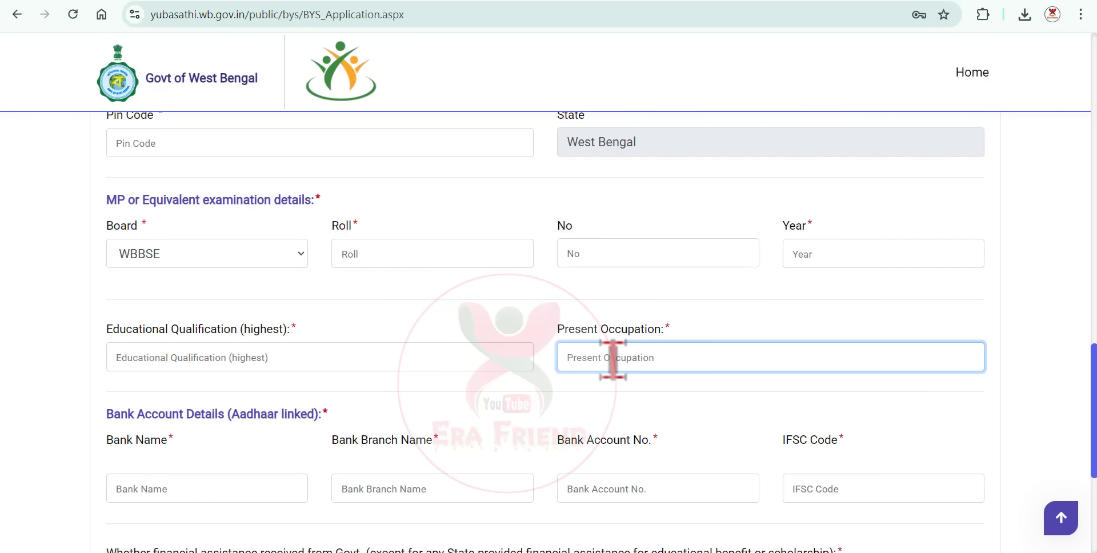
{"action": "scroll", "coordinate": [613, 357], "scroll_direction": "down", "scroll_amount": 3}
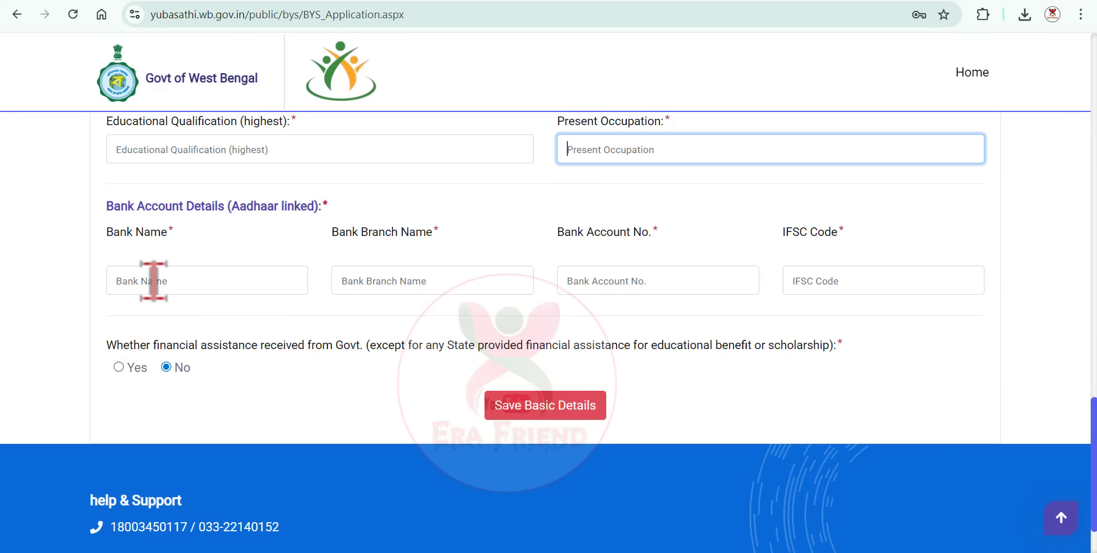
{"action": "left_click", "coordinate": [654, 280]}
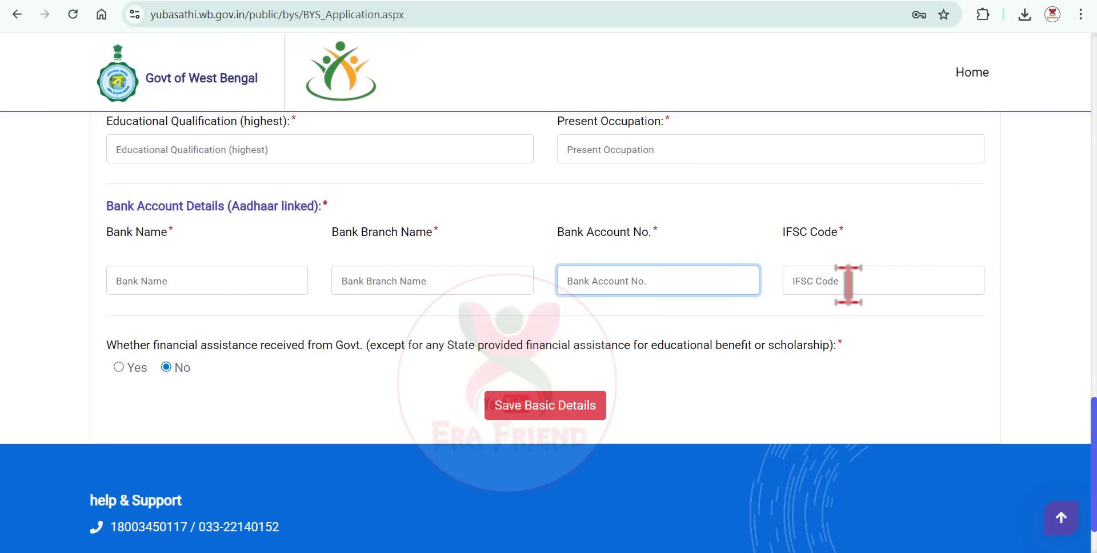
Try the Yes answer for government financial assistance and its details field, and return the answer to No.
{"action": "left_click", "coordinate": [119, 367]}
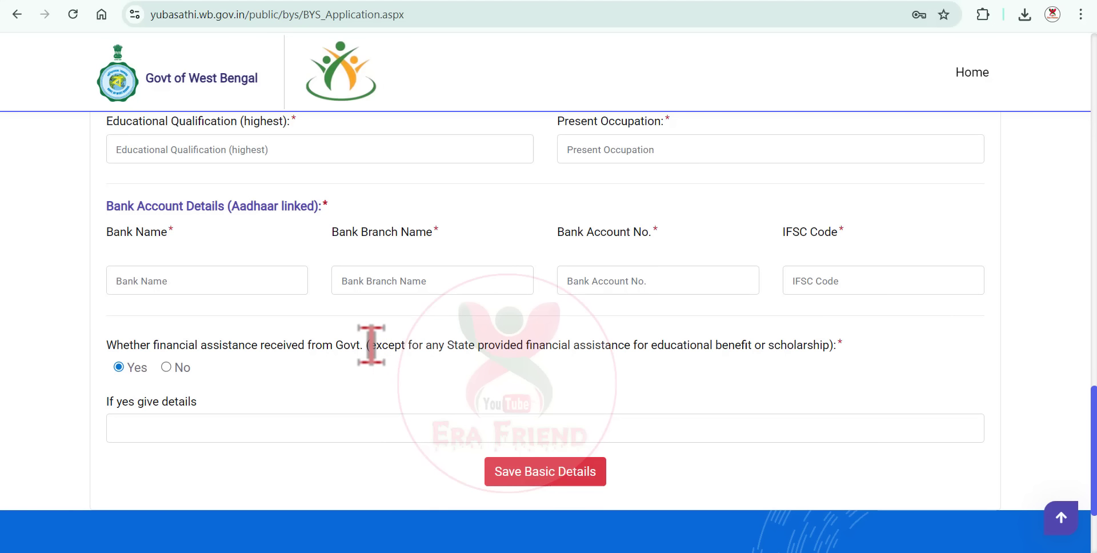
{"action": "left_click_drag", "start_coordinate": [369, 345], "coordinate": [787, 360]}
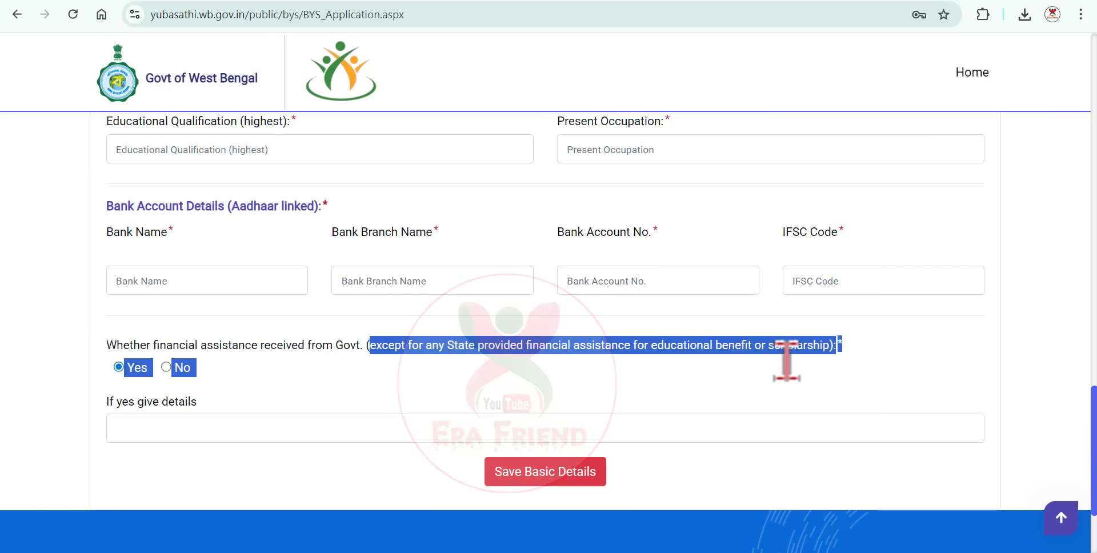
{"action": "left_click", "coordinate": [535, 354]}
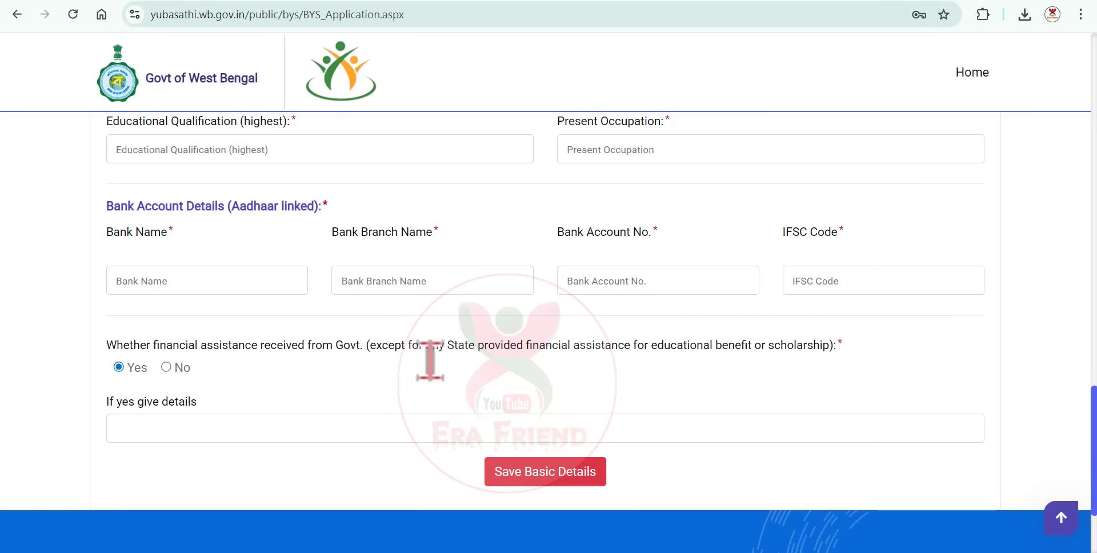
{"action": "left_click", "coordinate": [166, 367]}
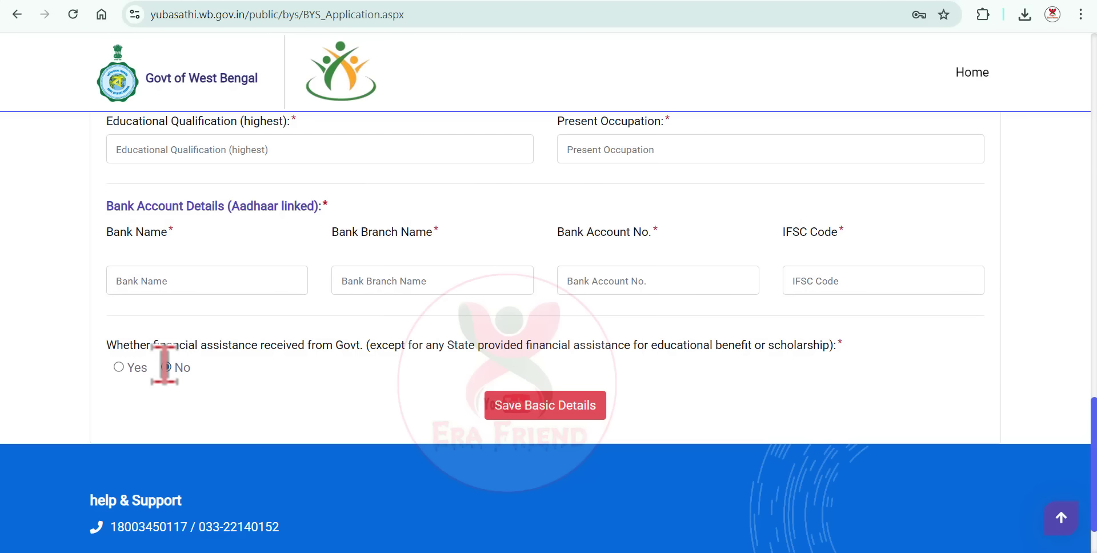
{"action": "left_click", "coordinate": [118, 367]}
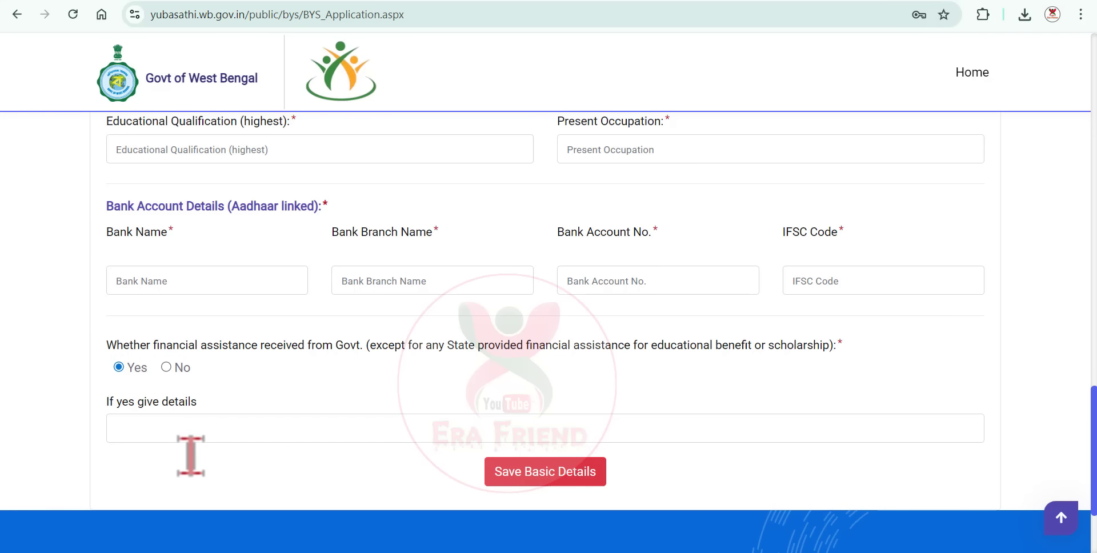
{"action": "left_click", "coordinate": [172, 432]}
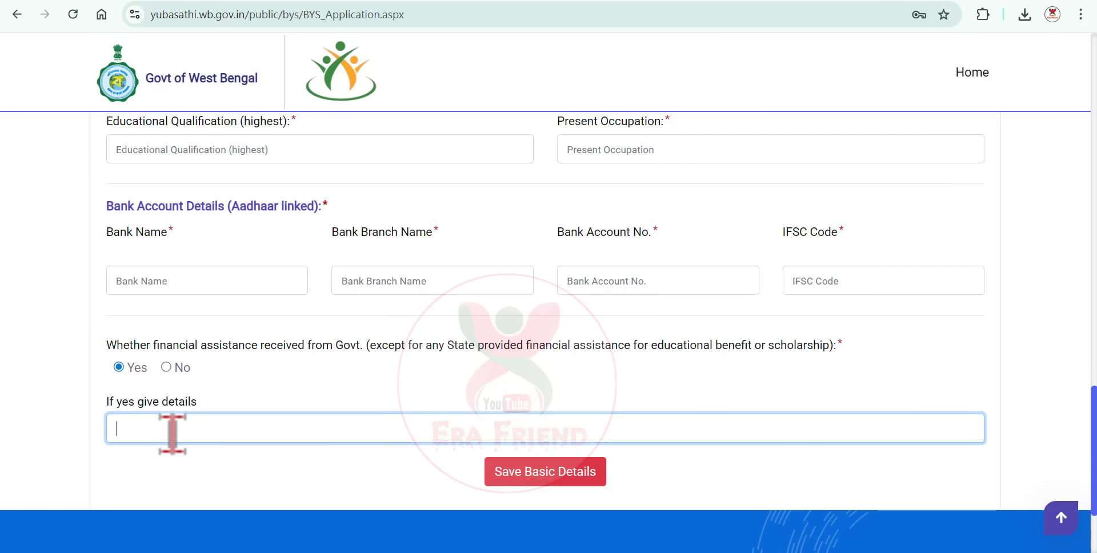
{"action": "left_click", "coordinate": [166, 367]}
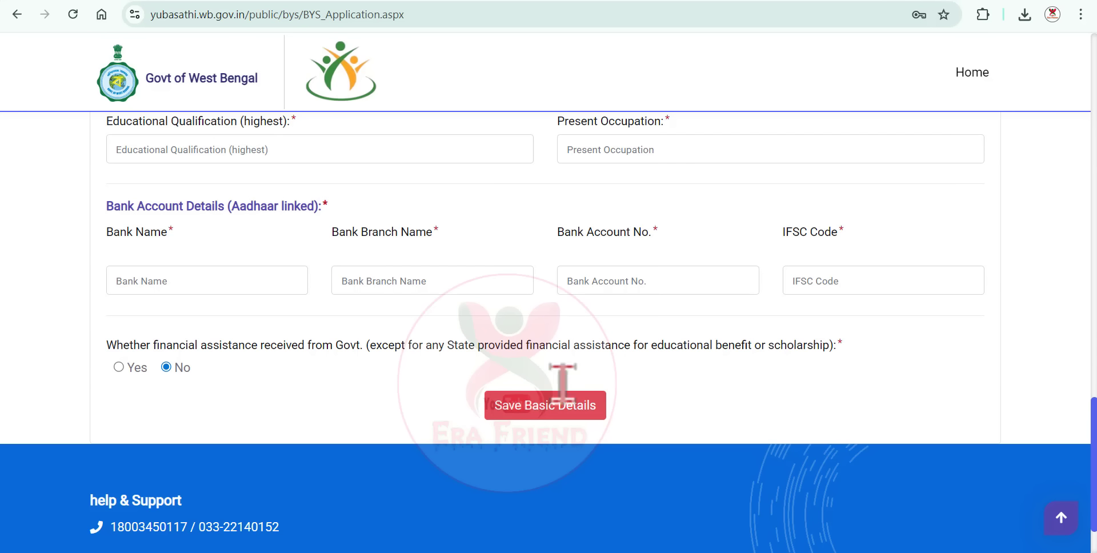
Save the basic details and review the enclosure list of required documents.
{"action": "left_click", "coordinate": [550, 403]}
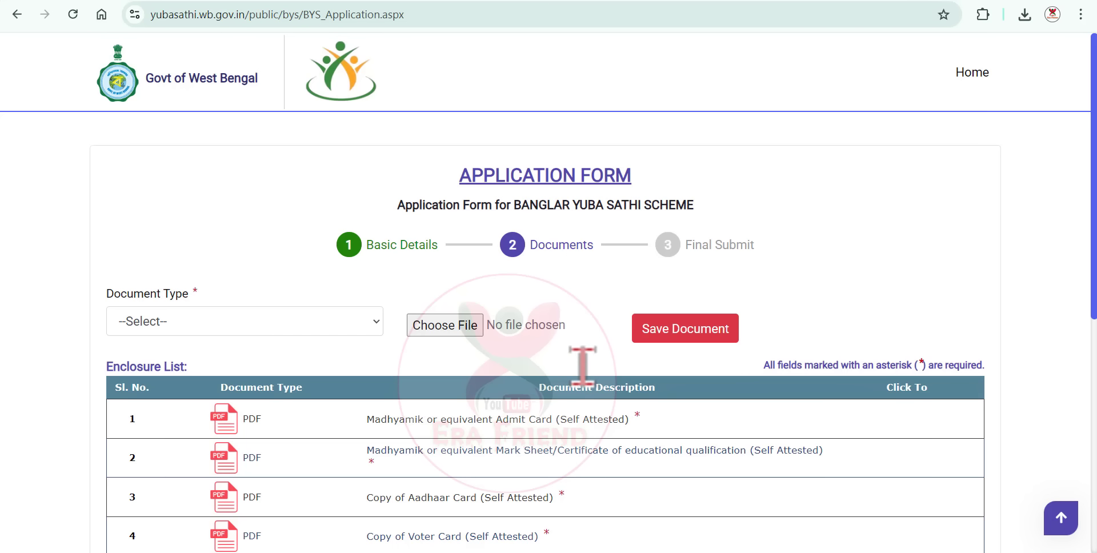
{"action": "scroll", "coordinate": [582, 366], "scroll_direction": "down", "scroll_amount": 4}
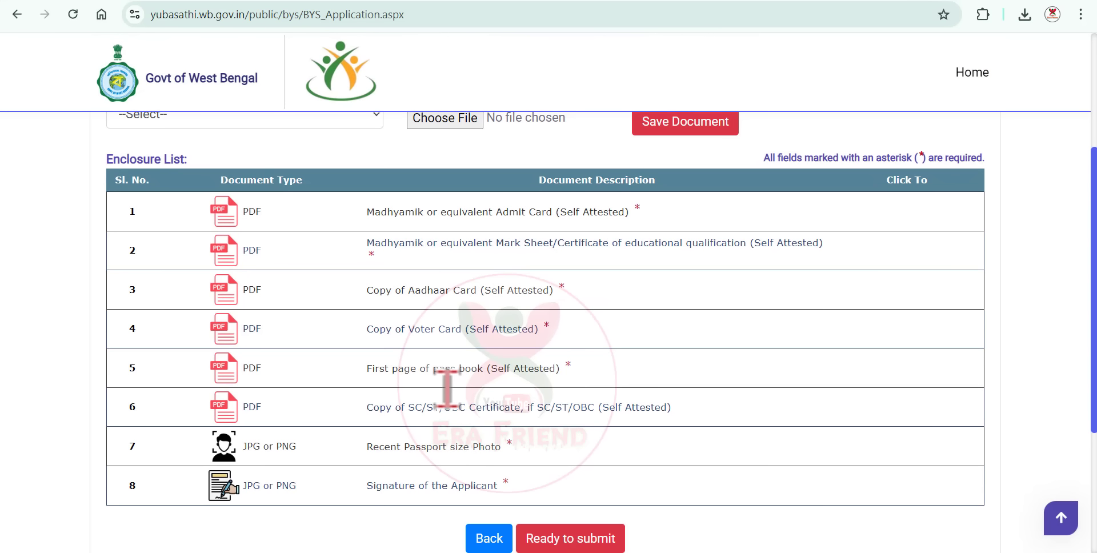
{"action": "scroll", "coordinate": [448, 389], "scroll_direction": "up", "scroll_amount": 2}
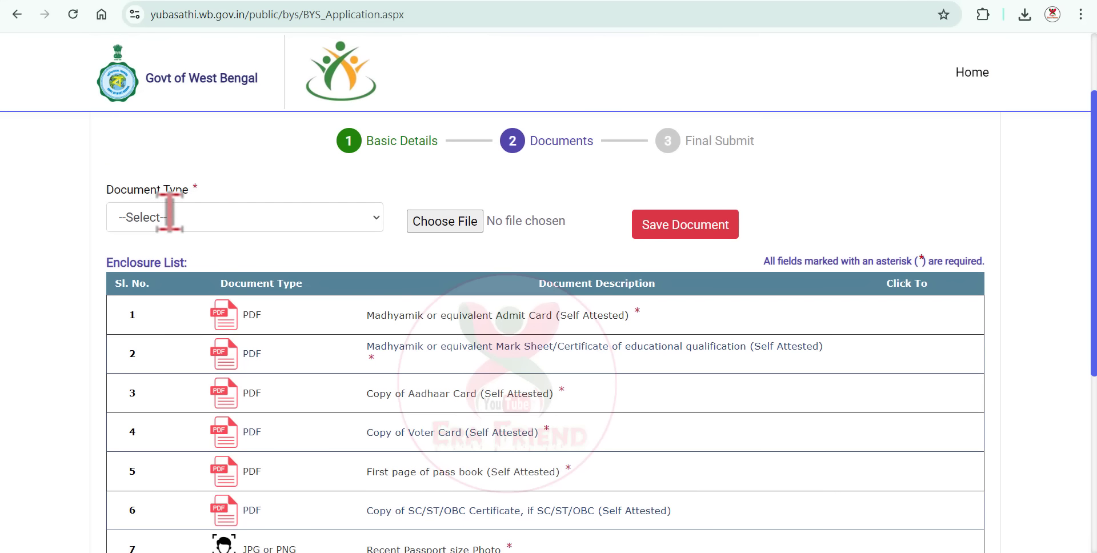
Look through the document types and choose Madhyamik or equivalent Admit Card (Self Attested) for the upload.
{"action": "left_click", "coordinate": [170, 215]}
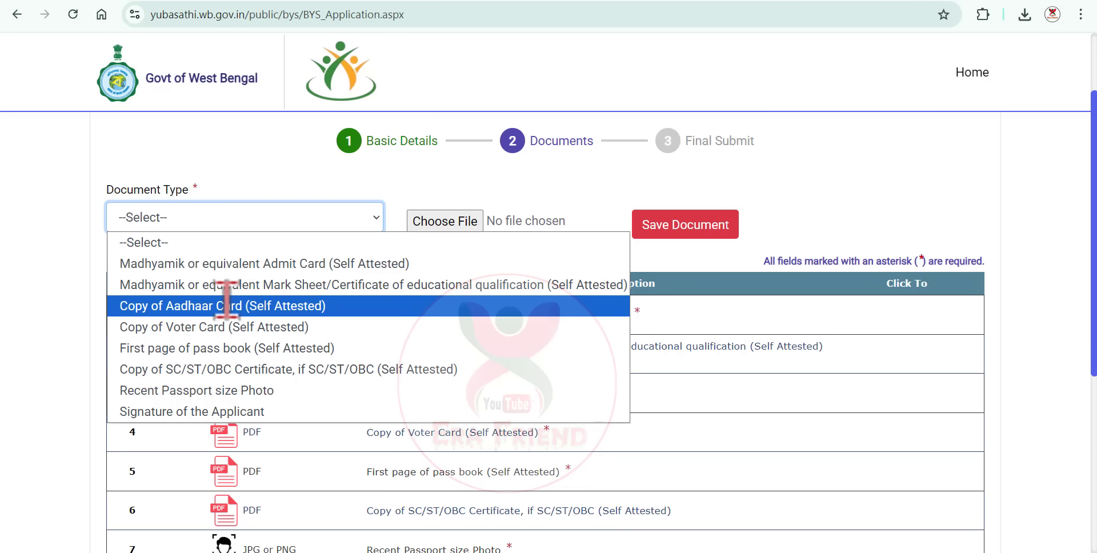
{"action": "left_click", "coordinate": [551, 172]}
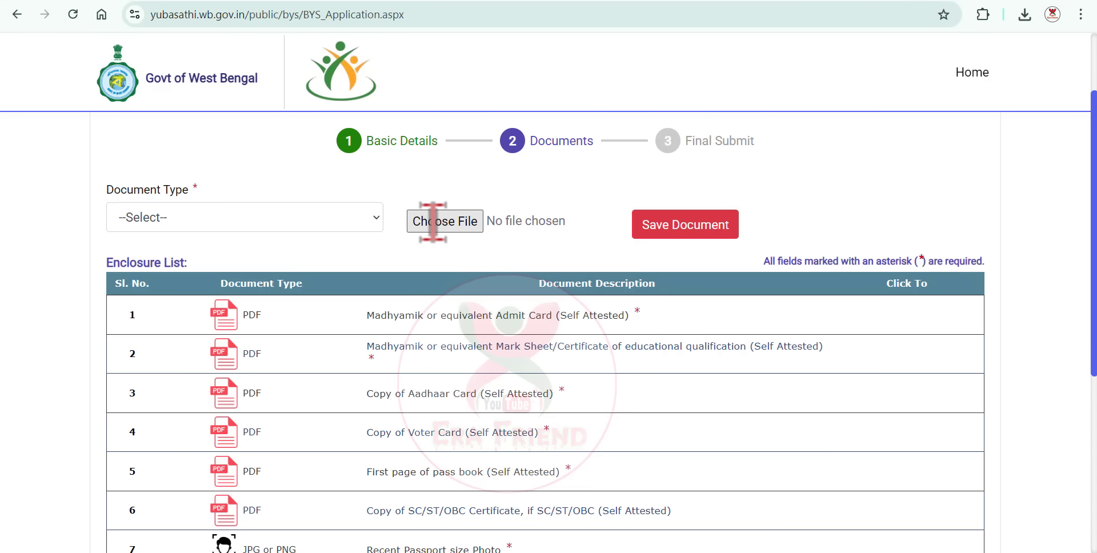
{"action": "left_click", "coordinate": [260, 220]}
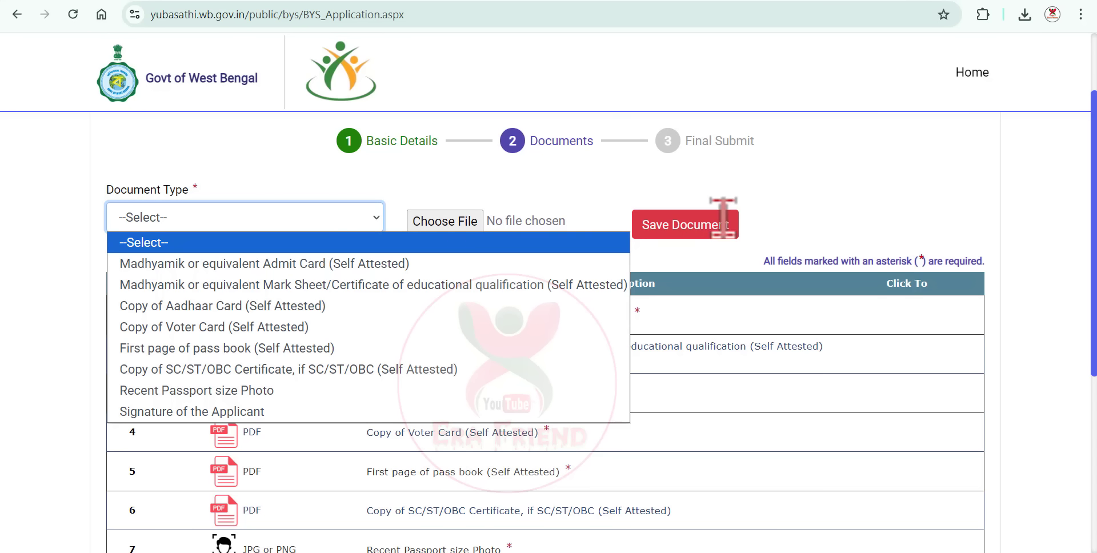
{"action": "left_click", "coordinate": [830, 188]}
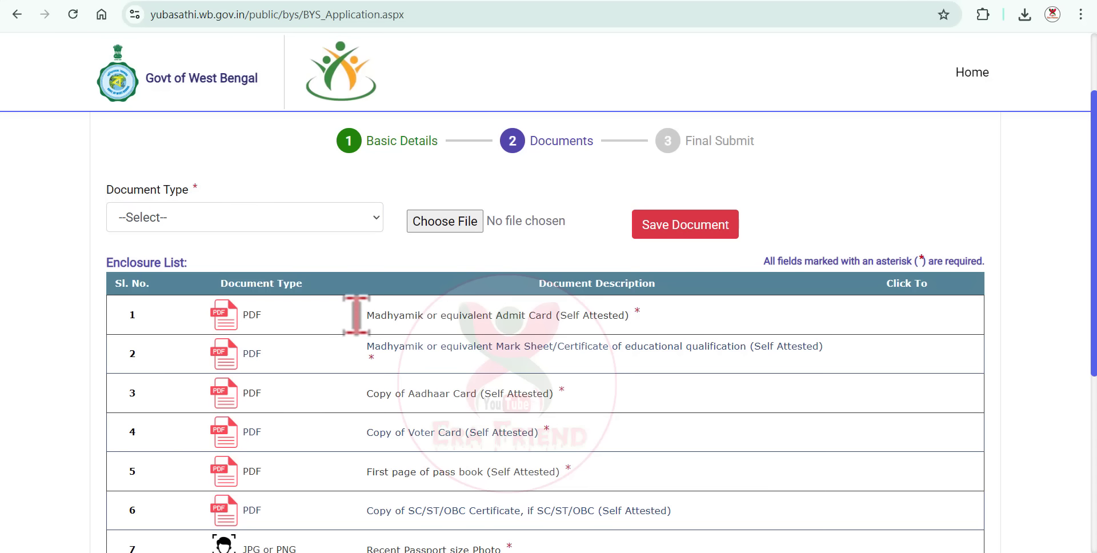
{"action": "left_click", "coordinate": [184, 217]}
{"action": "left_click", "coordinate": [207, 264]}
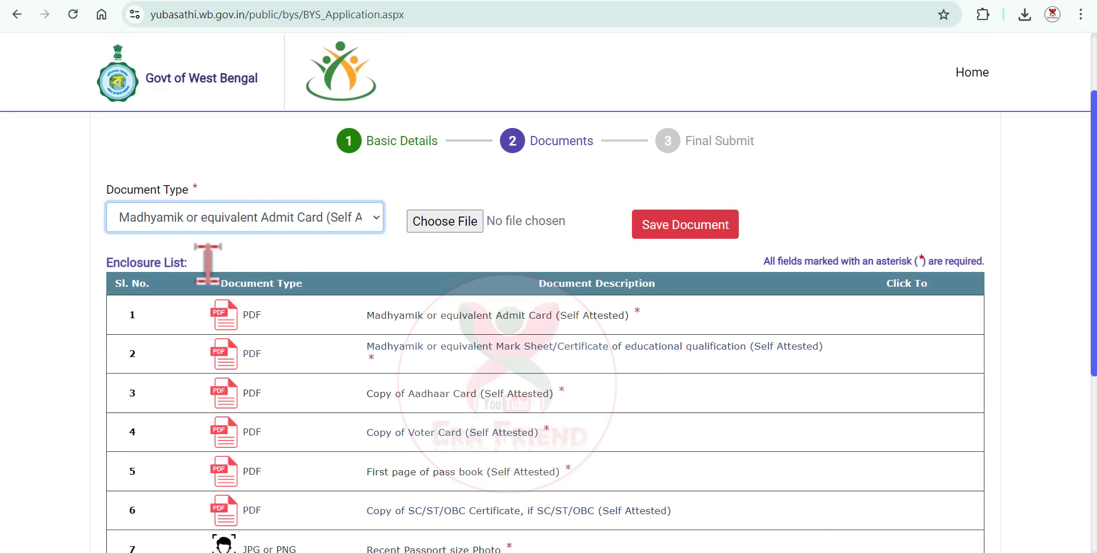
Upload and save the self-attested Madhyamik or equivalent Admit Card file, and check its entry in the enclosure list.
{"action": "left_click", "coordinate": [447, 220]}
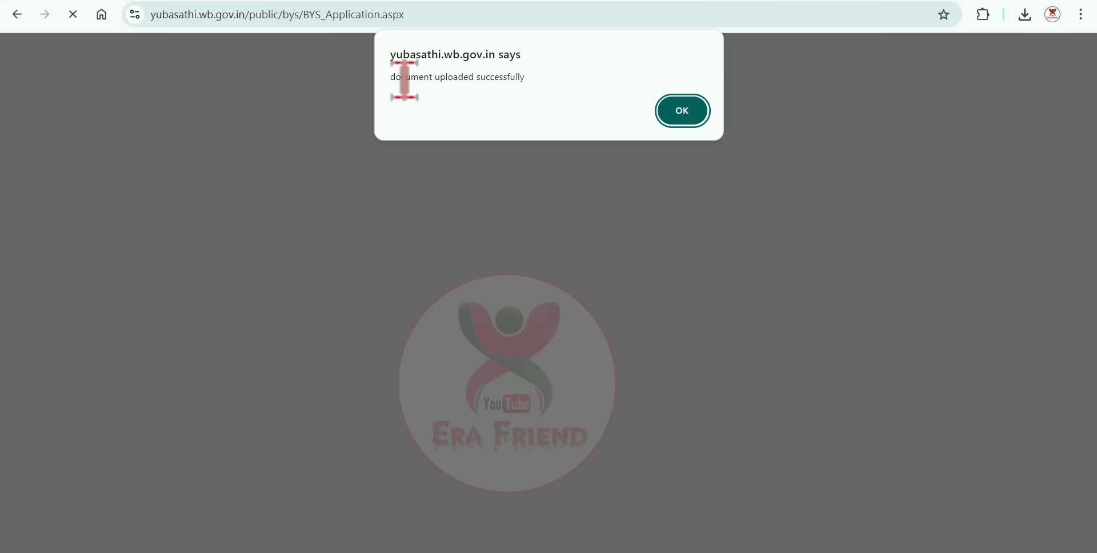
{"action": "left_click", "coordinate": [686, 110]}
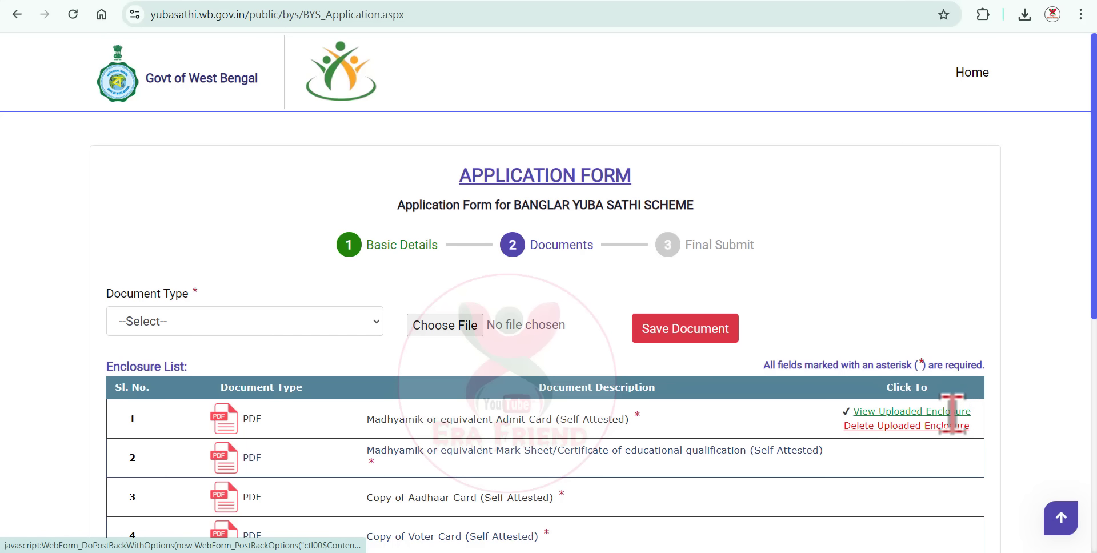
{"action": "scroll", "coordinate": [543, 318], "scroll_direction": "down", "scroll_amount": 2}
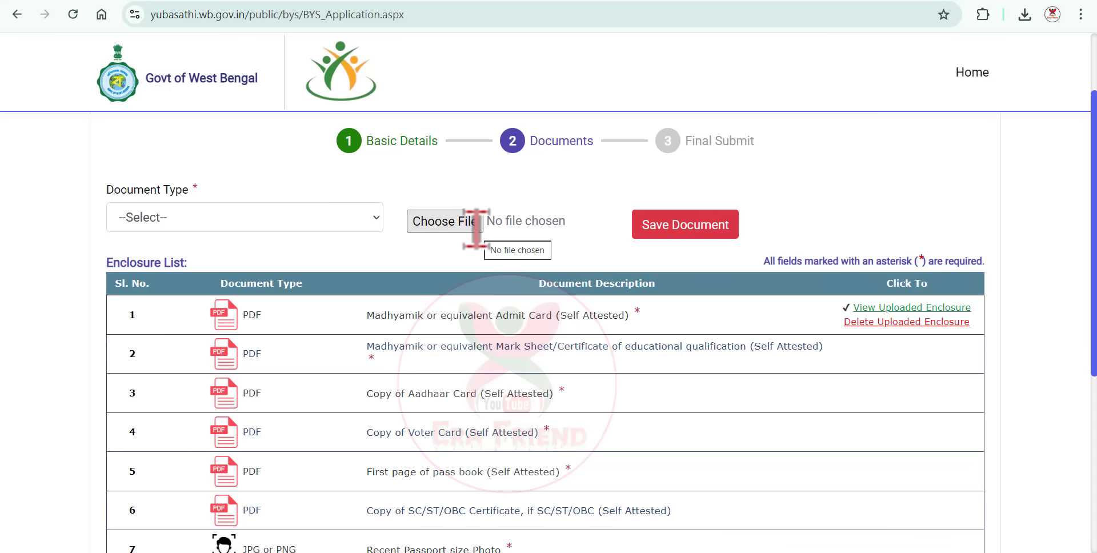
{"action": "left_click_drag", "start_coordinate": [367, 315], "coordinate": [558, 314]}
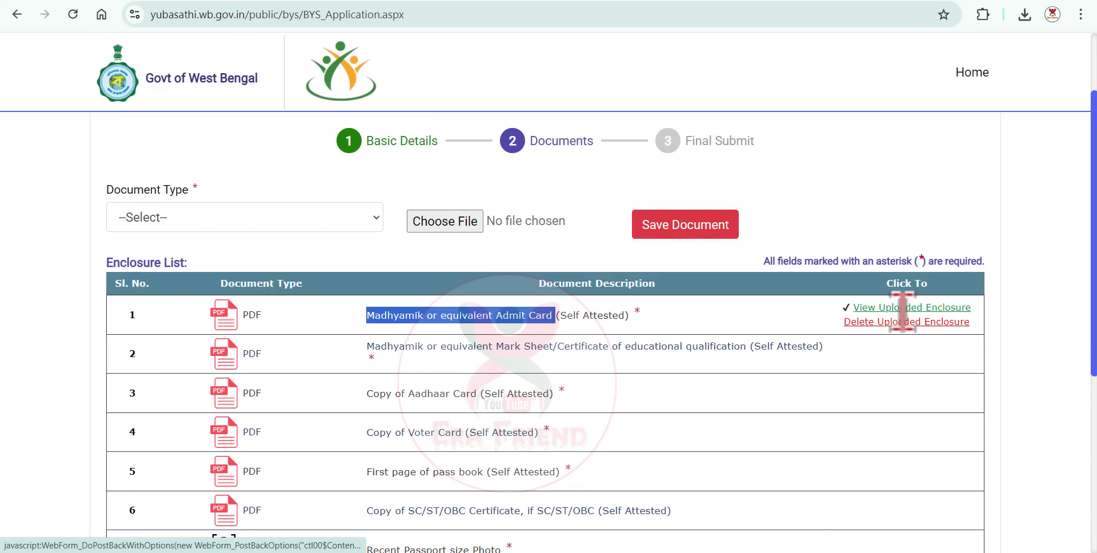
{"action": "left_click", "coordinate": [657, 343]}
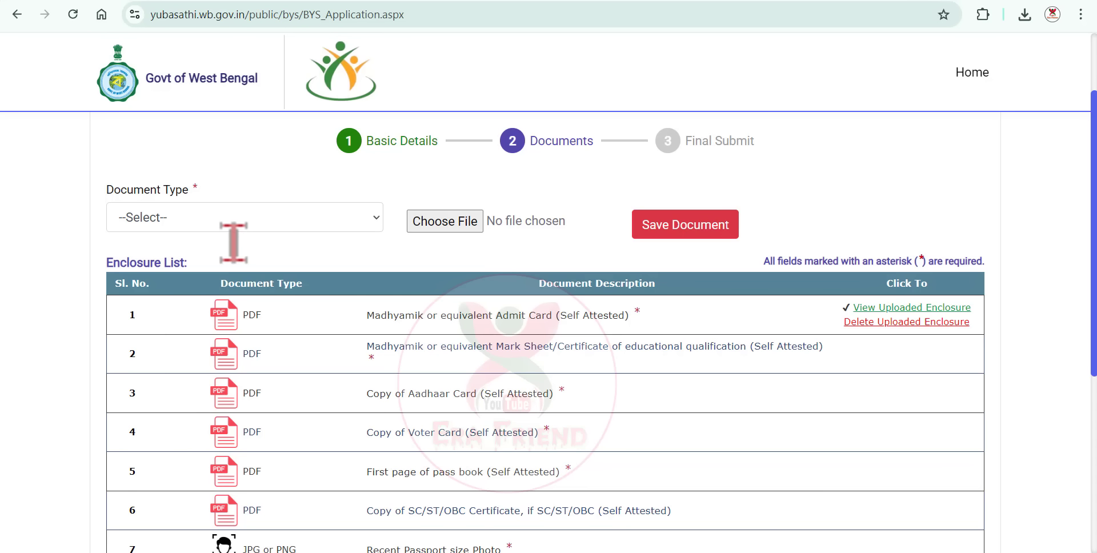
Set the document type to Madhyamik or equivalent Mark Sheet/Certificate of educational qualification (Self Attested) and review the remaining enclosures down to the submission options.
{"action": "left_click", "coordinate": [204, 219]}
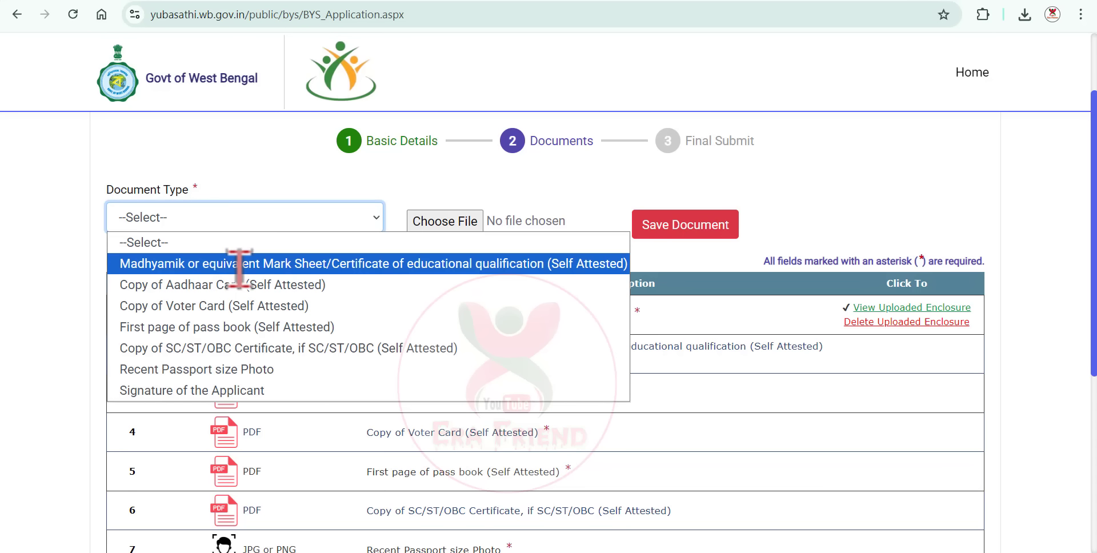
{"action": "left_click", "coordinate": [326, 264]}
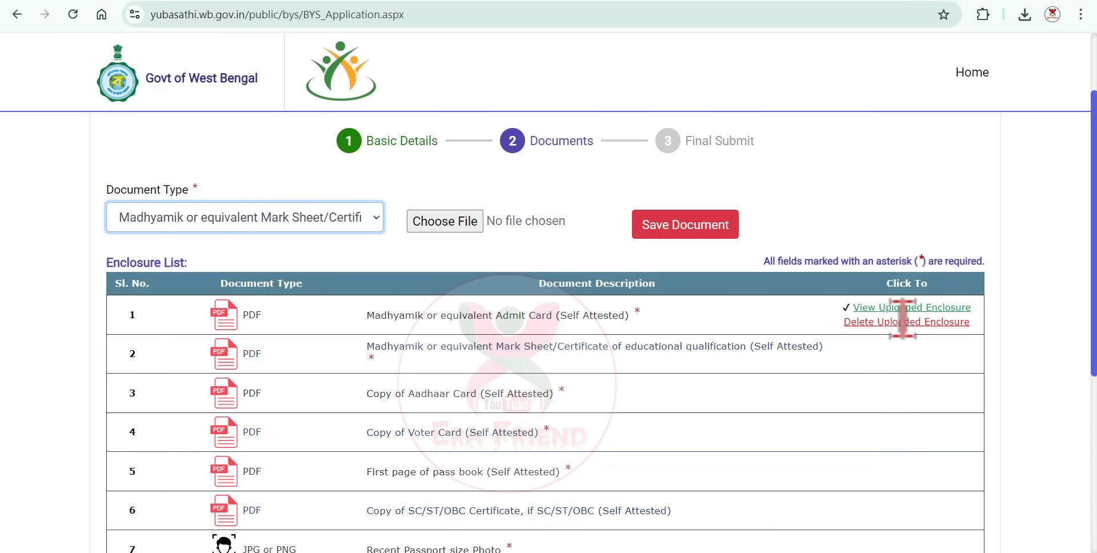
{"action": "scroll", "coordinate": [915, 457], "scroll_direction": "down", "scroll_amount": 4}
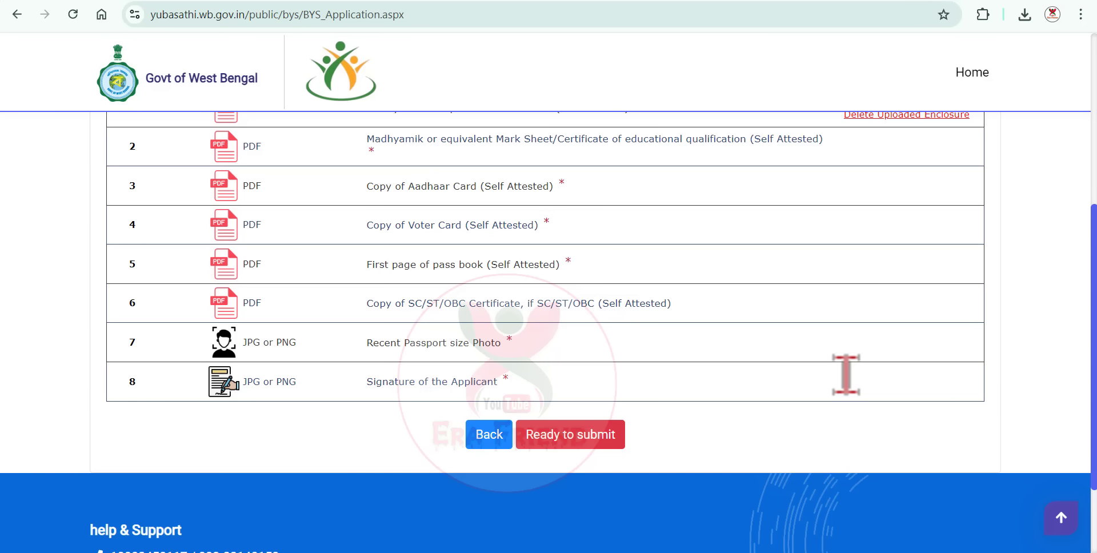
{"action": "scroll", "coordinate": [565, 269], "scroll_direction": "up", "scroll_amount": 2}
{"action": "scroll", "coordinate": [595, 365], "scroll_direction": "down", "scroll_amount": 4}
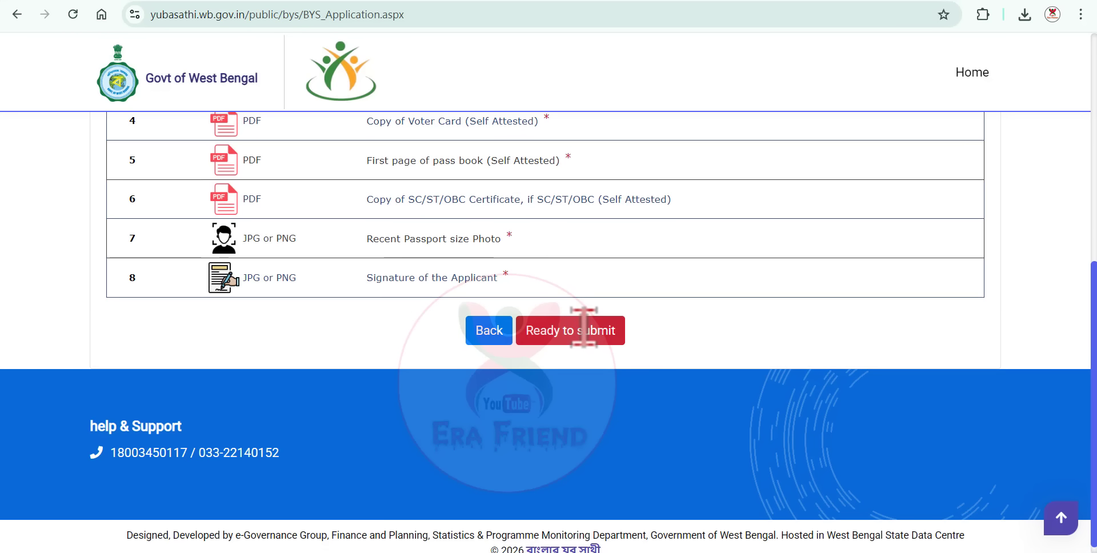
{"action": "scroll", "coordinate": [618, 354], "scroll_direction": "up", "scroll_amount": 3}
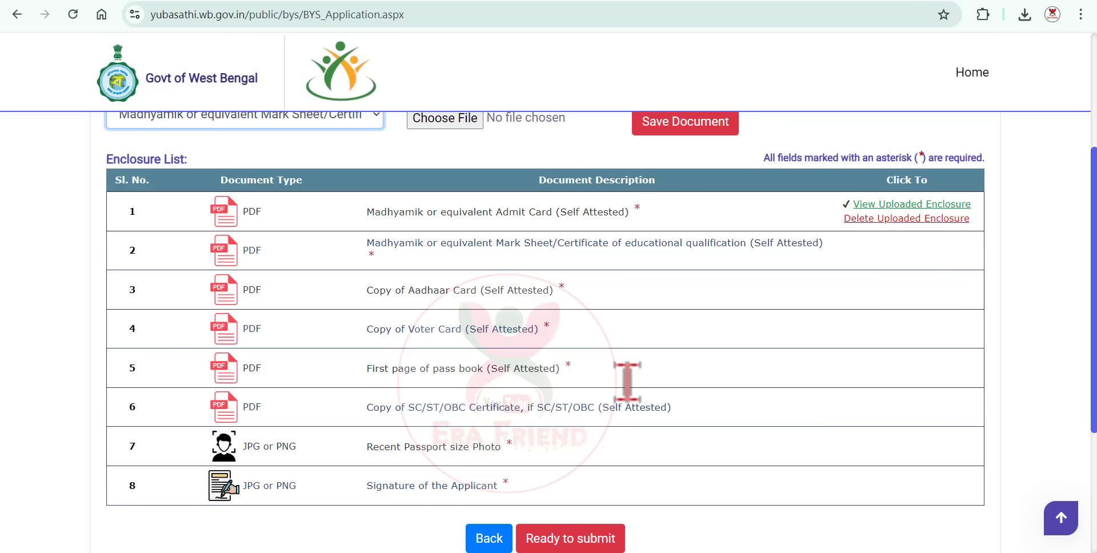
{"action": "scroll", "coordinate": [628, 381], "scroll_direction": "up", "scroll_amount": 3}
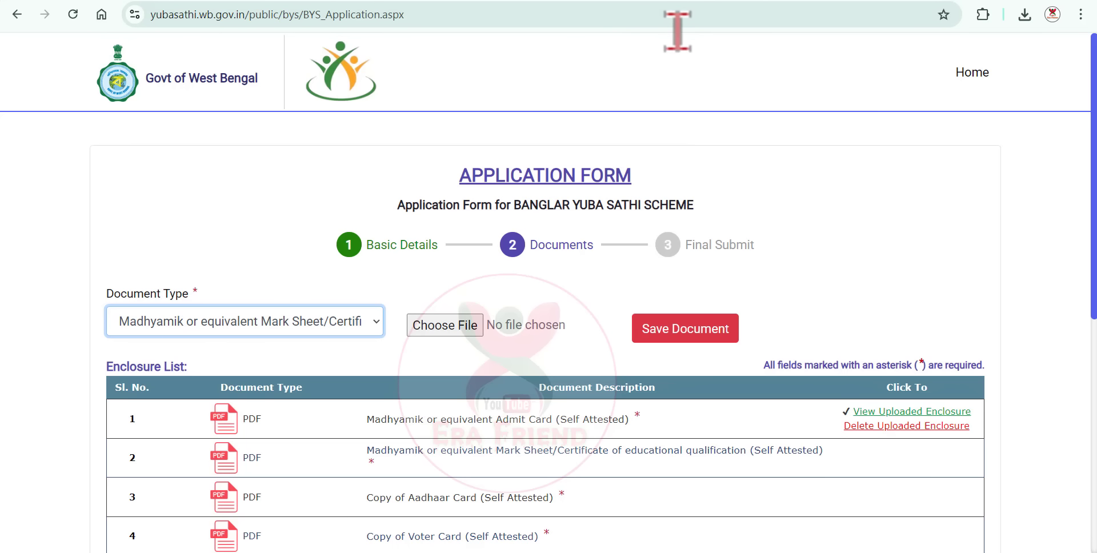
{"action": "left_click", "coordinate": [1017, 14]}
{"action": "left_click", "coordinate": [795, 215]}
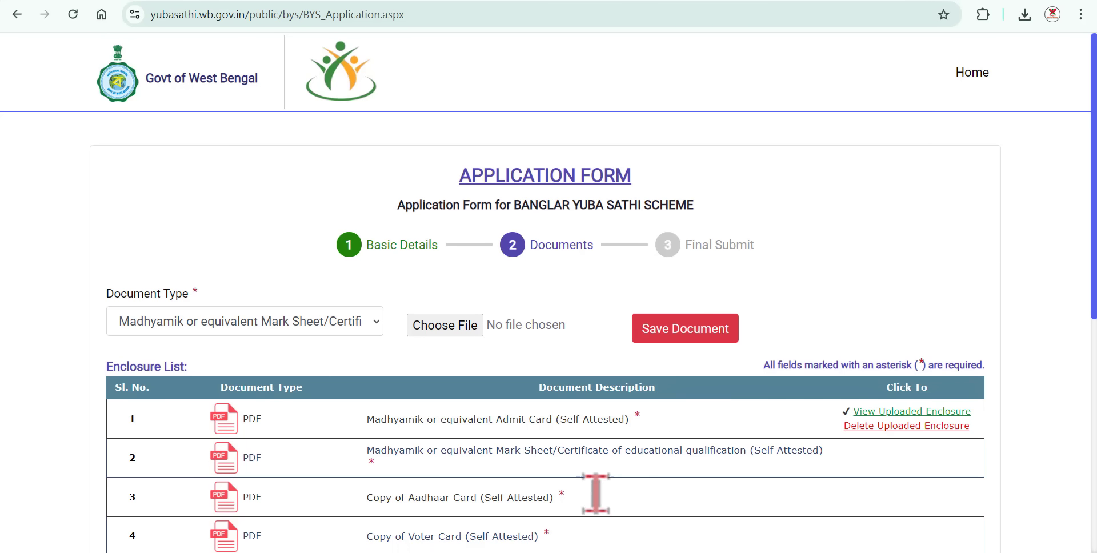